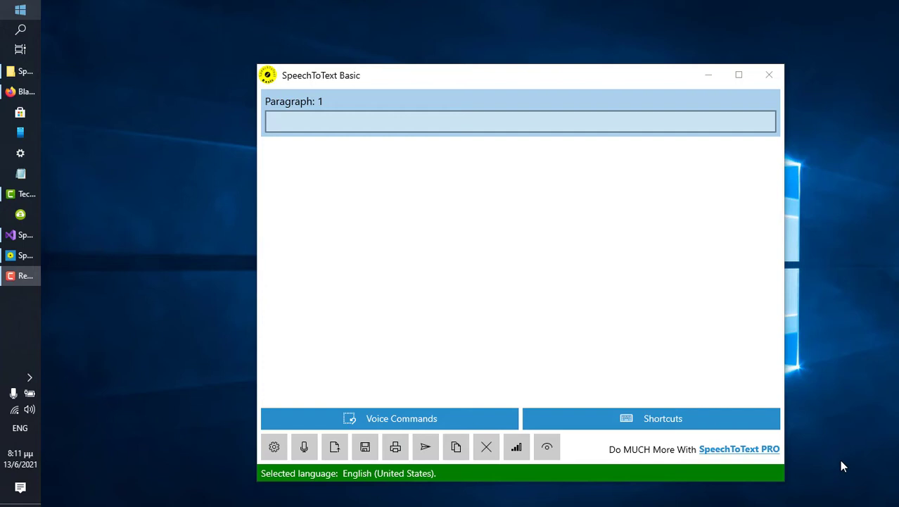
Step: Review the dictation languages in SpeechToText Basic's Select Language dropdown, keeping English (United States) selected
{"action": "left_click", "coordinate": [275, 449]}
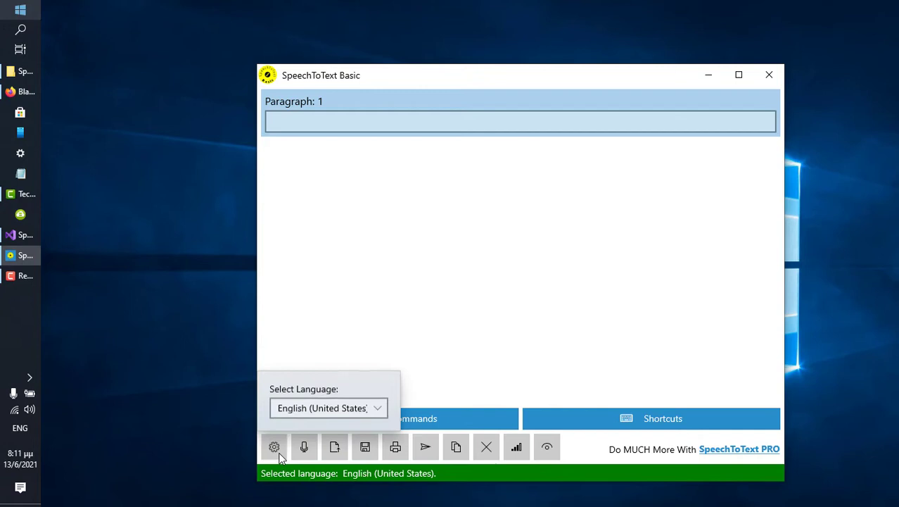
{"action": "left_click", "coordinate": [303, 413]}
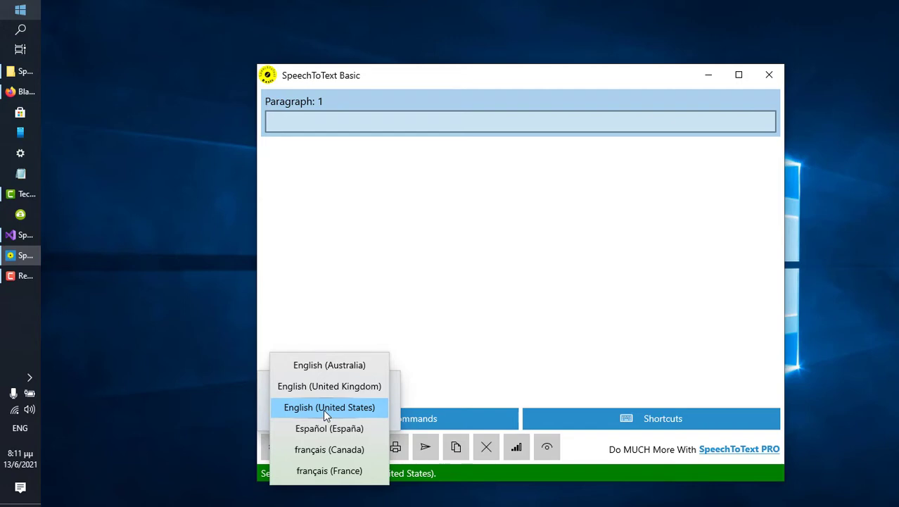
{"action": "left_click", "coordinate": [344, 247]}
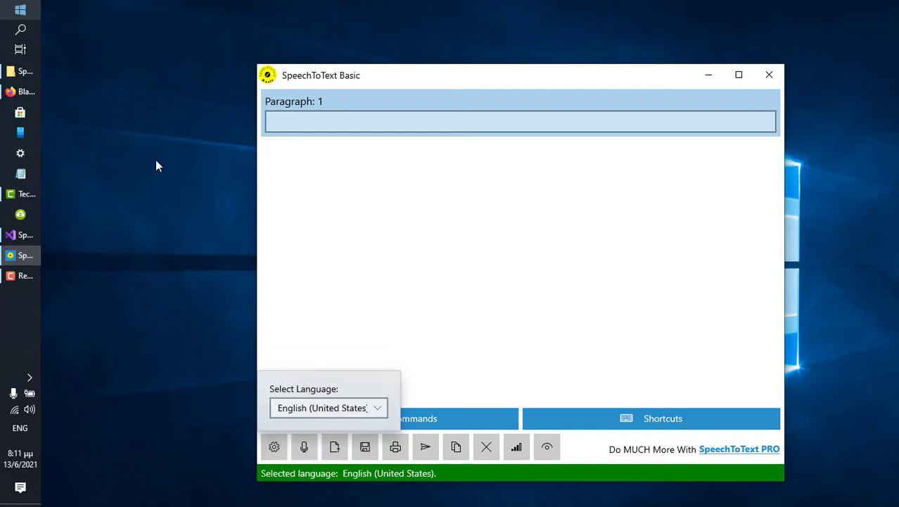
Step: Navigate to Settings > Time & Language > Language to see the preferred languages list
{"action": "left_click", "coordinate": [35, 9]}
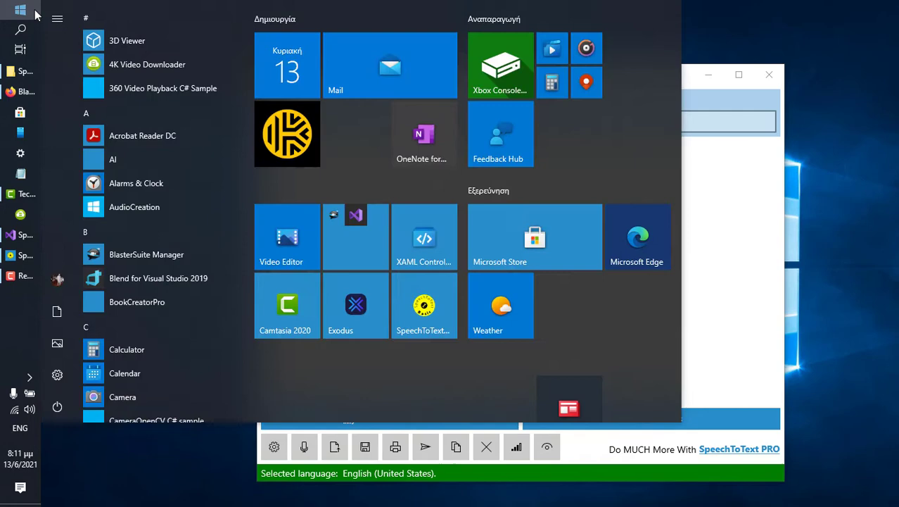
{"action": "left_click", "coordinate": [57, 375]}
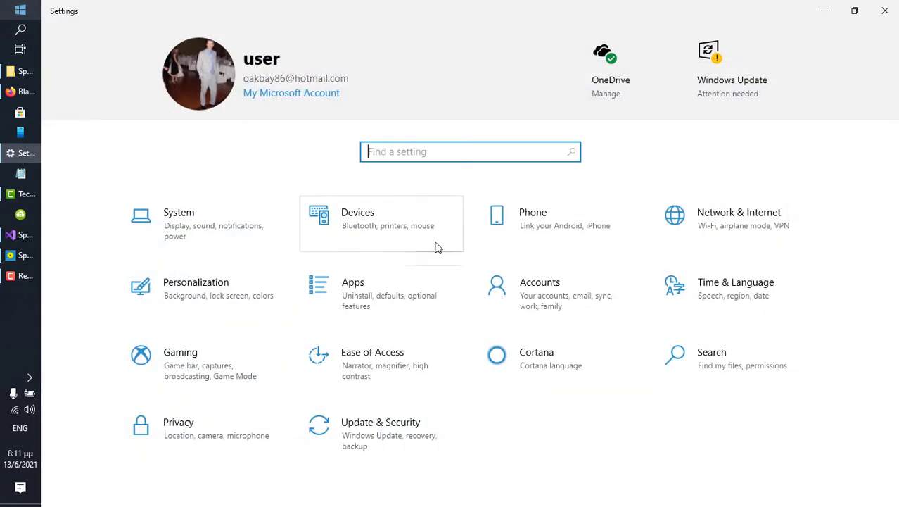
{"action": "left_click", "coordinate": [732, 305]}
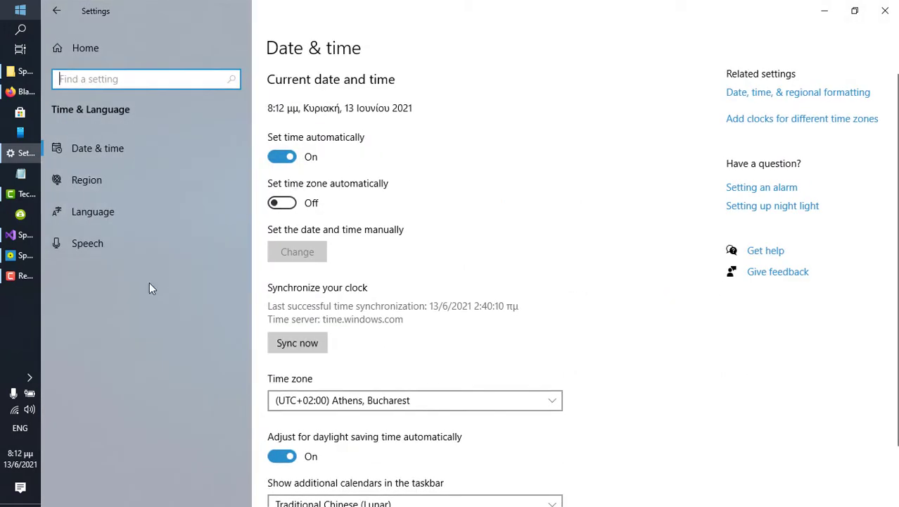
{"action": "left_click", "coordinate": [124, 214]}
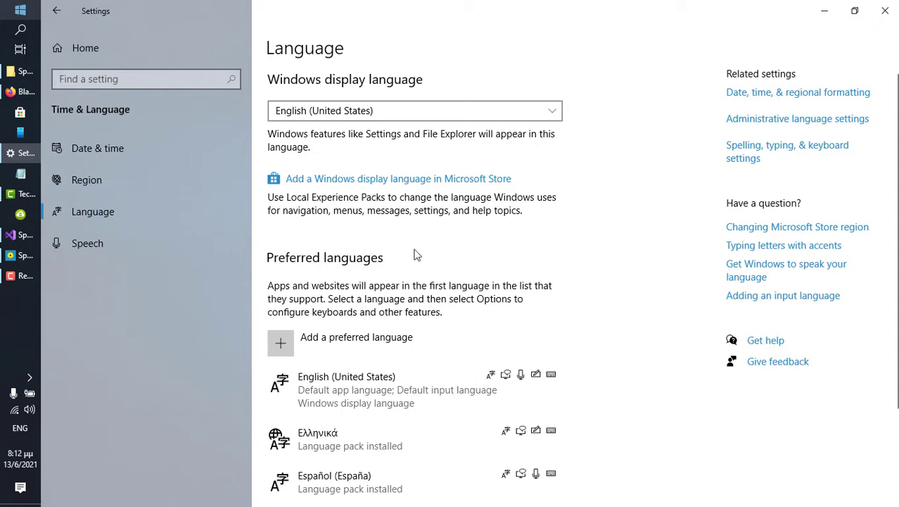
Step: Start adding a preferred language and scroll the 'Choose a language to install' list
{"action": "left_click", "coordinate": [346, 339]}
{"action": "scroll", "coordinate": [556, 240], "scroll_direction": "down", "scroll_amount": 20}
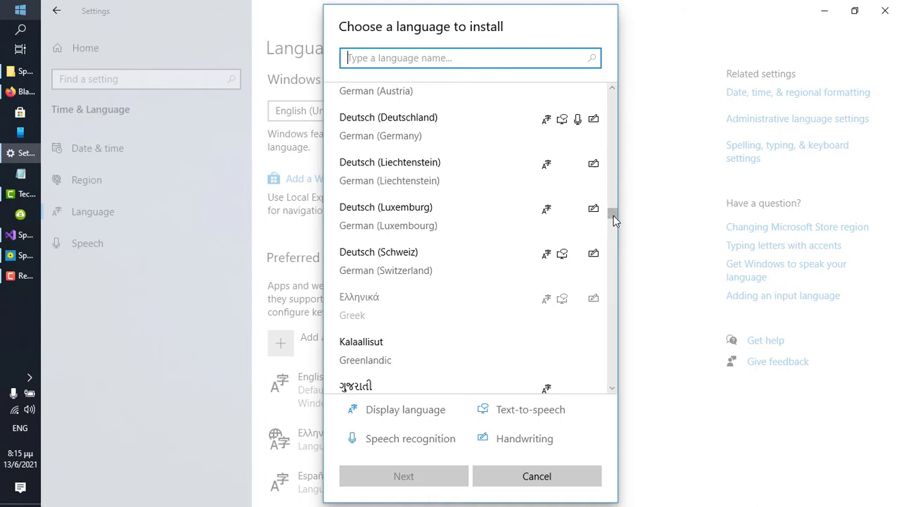
Step: Scroll through the installable languages to the end (Cymraeg, Wolof, Yorùbá), checking speech recognition support
{"action": "left_click_drag", "start_coordinate": [613, 217], "coordinate": [618, 96]}
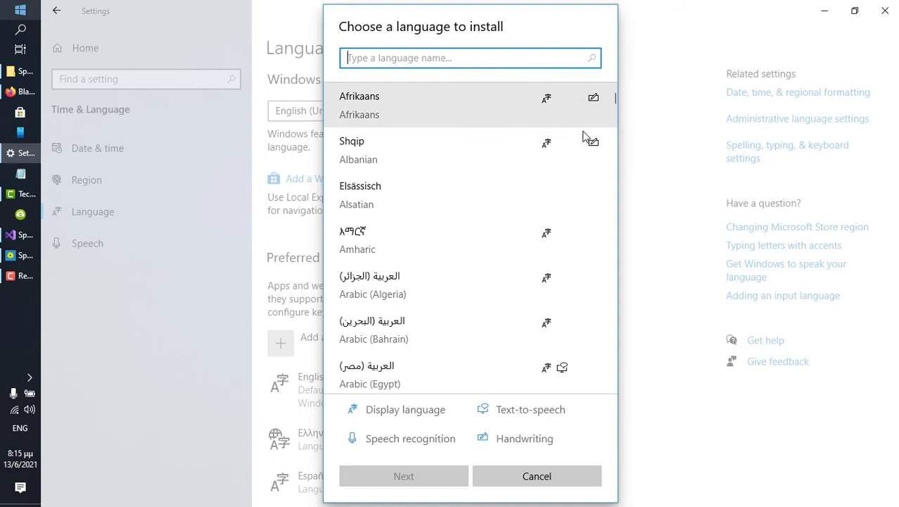
{"action": "scroll", "coordinate": [584, 146], "scroll_direction": "down", "scroll_amount": 5}
{"action": "scroll", "coordinate": [591, 154], "scroll_direction": "down", "scroll_amount": 15}
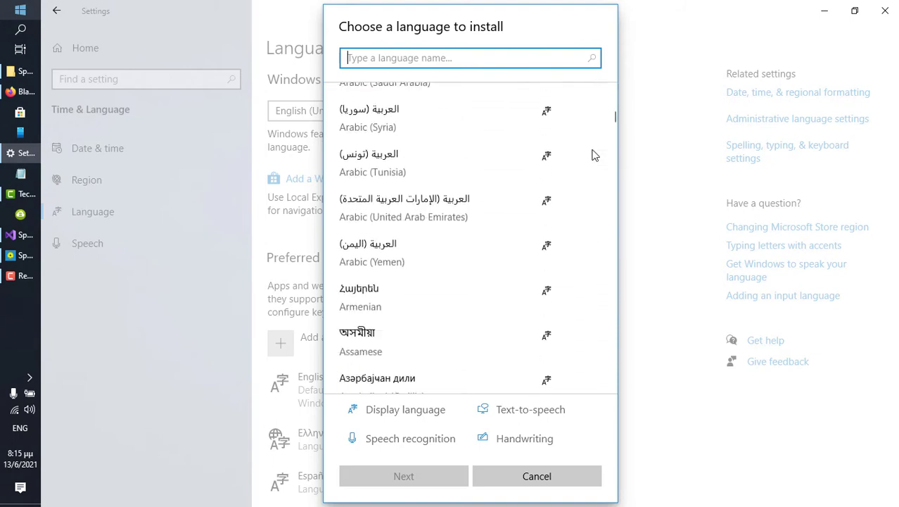
{"action": "scroll", "coordinate": [595, 151], "scroll_direction": "down", "scroll_amount": 12}
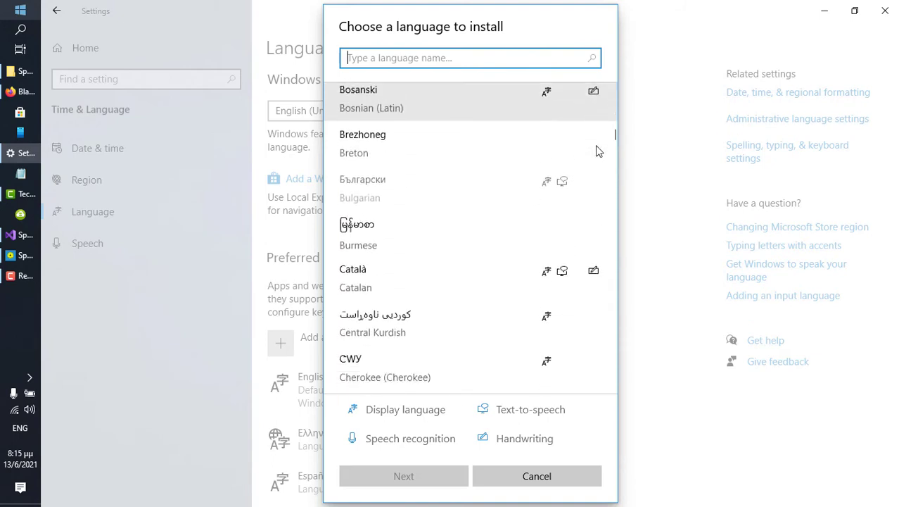
{"action": "scroll", "coordinate": [595, 145], "scroll_direction": "down", "scroll_amount": 3}
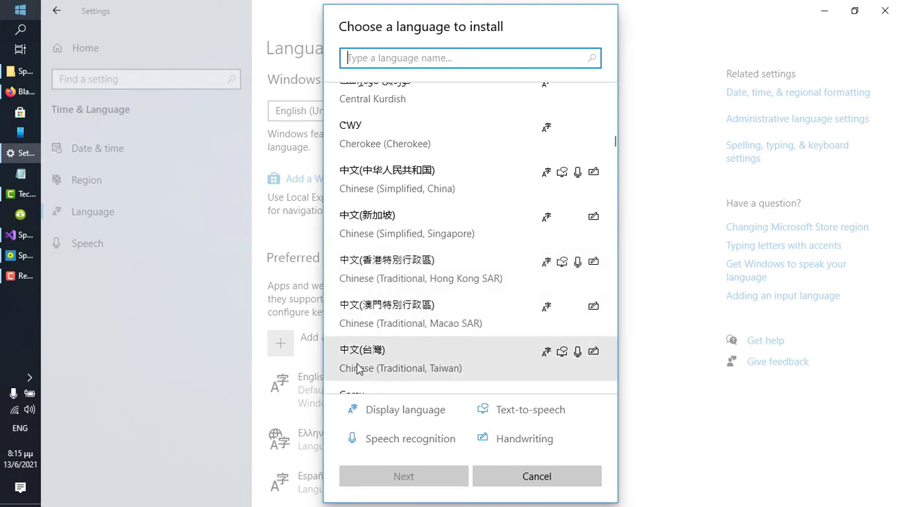
{"action": "scroll", "coordinate": [489, 359], "scroll_direction": "down", "scroll_amount": 4}
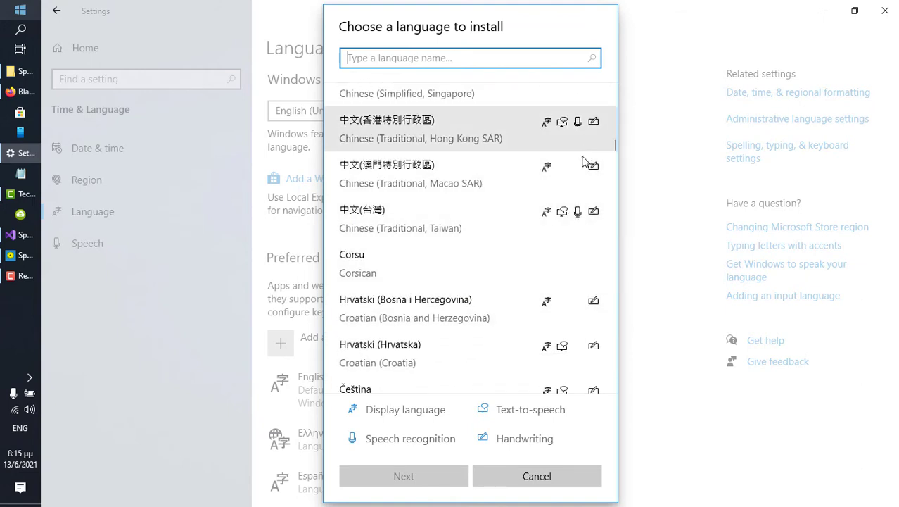
{"action": "scroll", "coordinate": [581, 176], "scroll_direction": "down", "scroll_amount": 5}
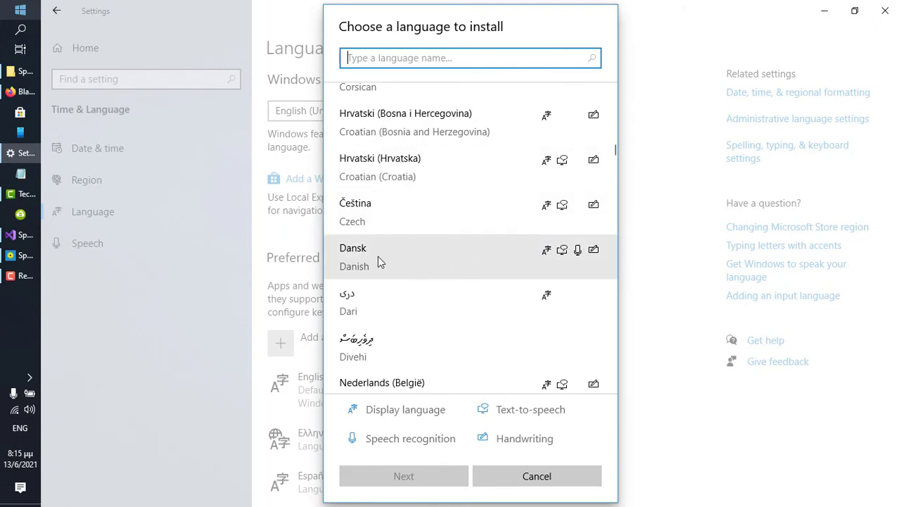
{"action": "scroll", "coordinate": [501, 257], "scroll_direction": "down", "scroll_amount": 10}
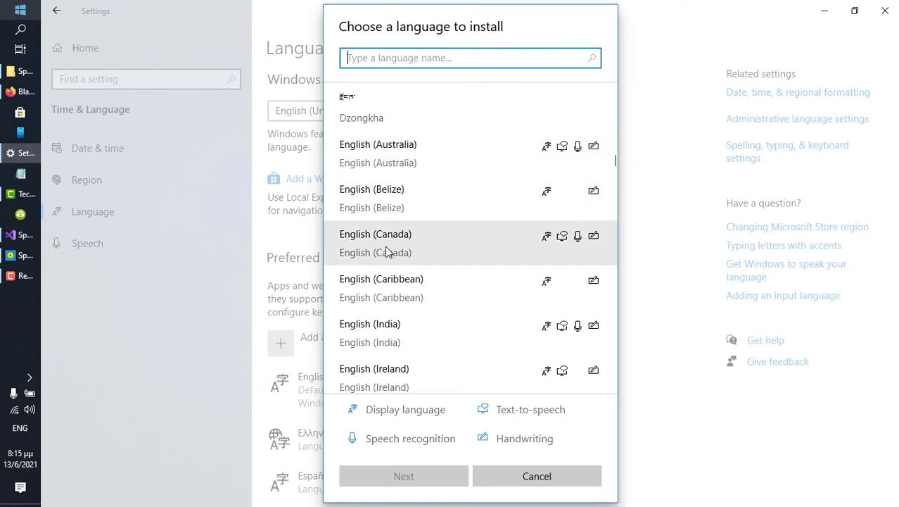
{"action": "scroll", "coordinate": [428, 317], "scroll_direction": "down", "scroll_amount": 3}
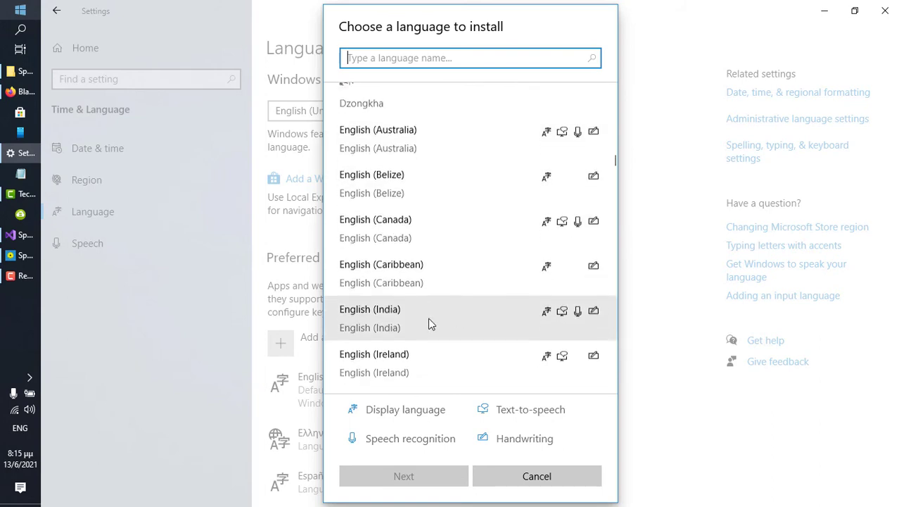
{"action": "scroll", "coordinate": [432, 318], "scroll_direction": "down", "scroll_amount": 15}
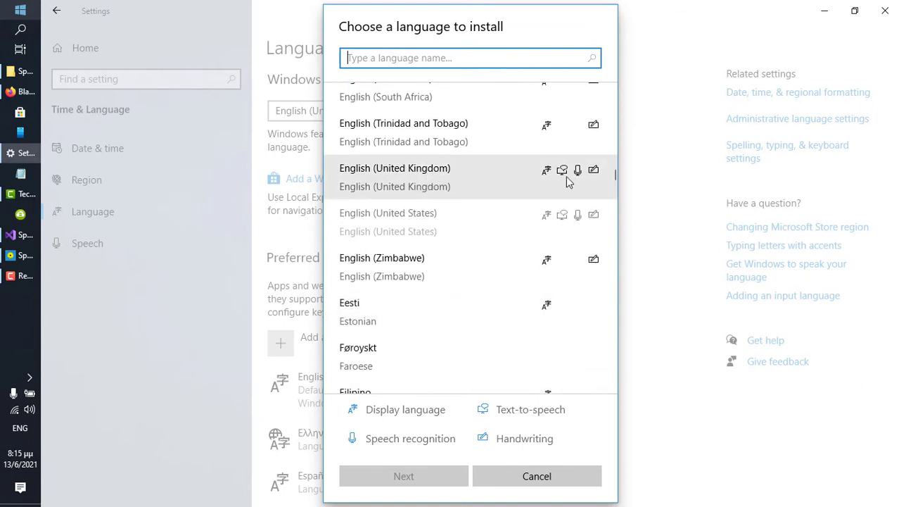
{"action": "scroll", "coordinate": [560, 232], "scroll_direction": "down", "scroll_amount": 8}
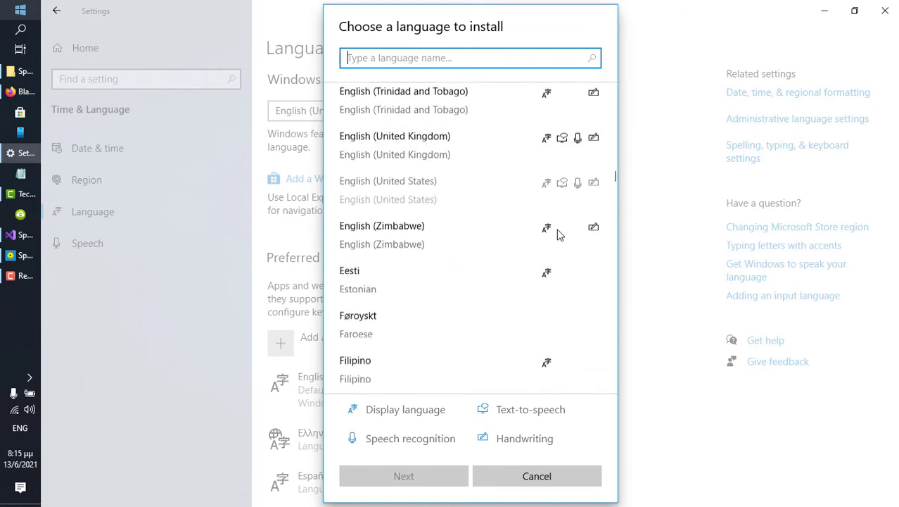
{"action": "scroll", "coordinate": [552, 243], "scroll_direction": "down", "scroll_amount": 1}
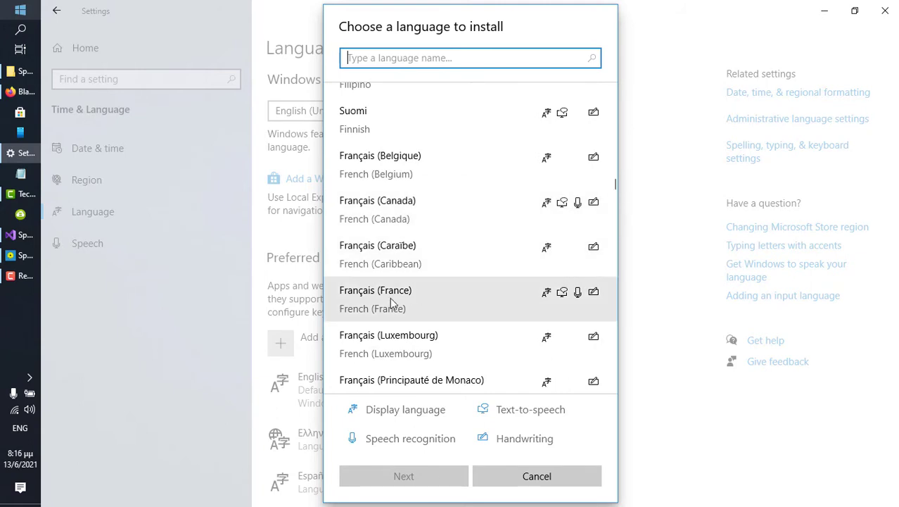
{"action": "scroll", "coordinate": [391, 303], "scroll_direction": "down", "scroll_amount": 10}
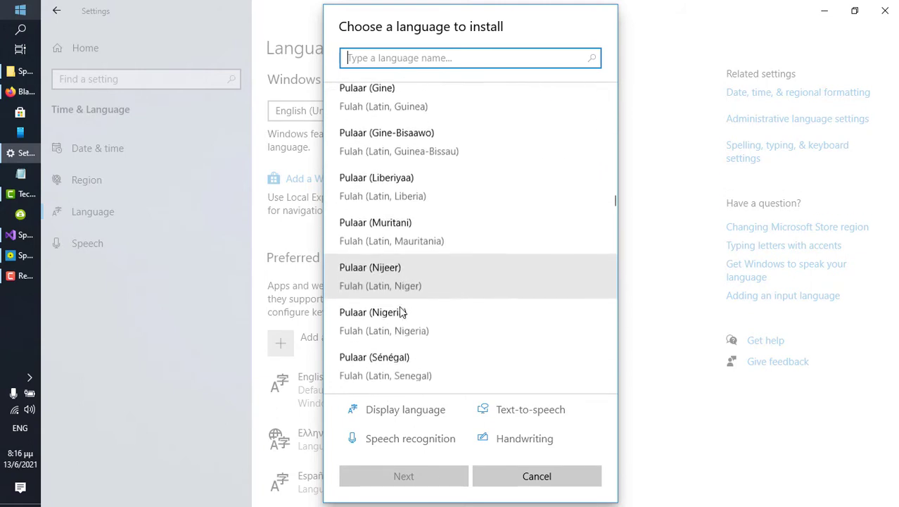
{"action": "scroll", "coordinate": [403, 312], "scroll_direction": "down", "scroll_amount": 5}
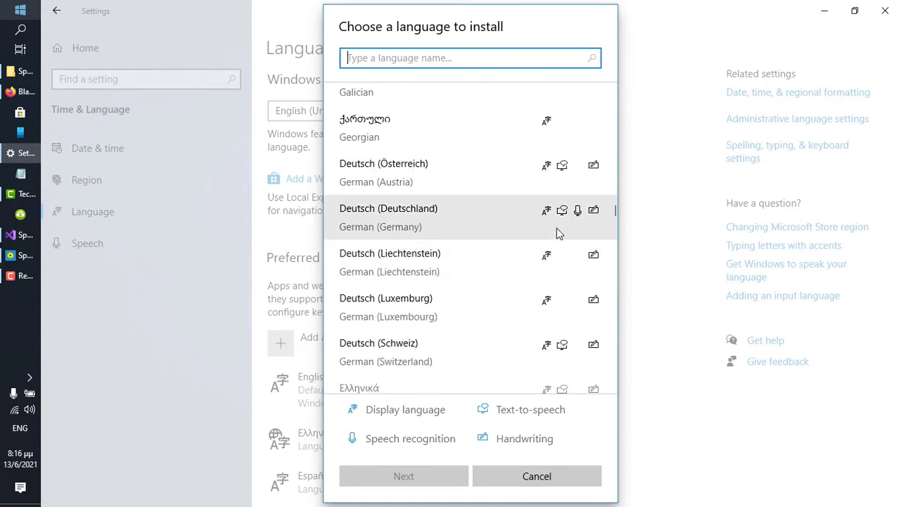
{"action": "scroll", "coordinate": [558, 232], "scroll_direction": "down", "scroll_amount": 9}
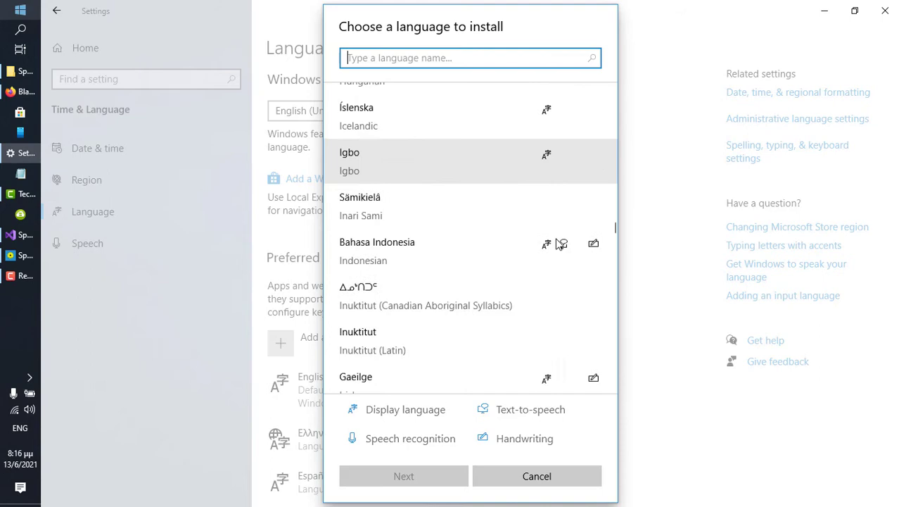
{"action": "scroll", "coordinate": [559, 242], "scroll_direction": "down", "scroll_amount": 8}
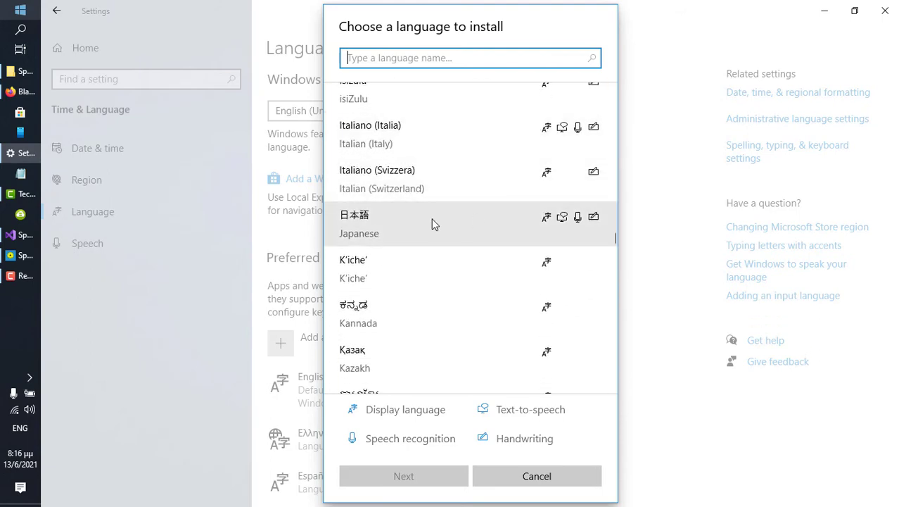
{"action": "scroll", "coordinate": [434, 225], "scroll_direction": "down", "scroll_amount": 10}
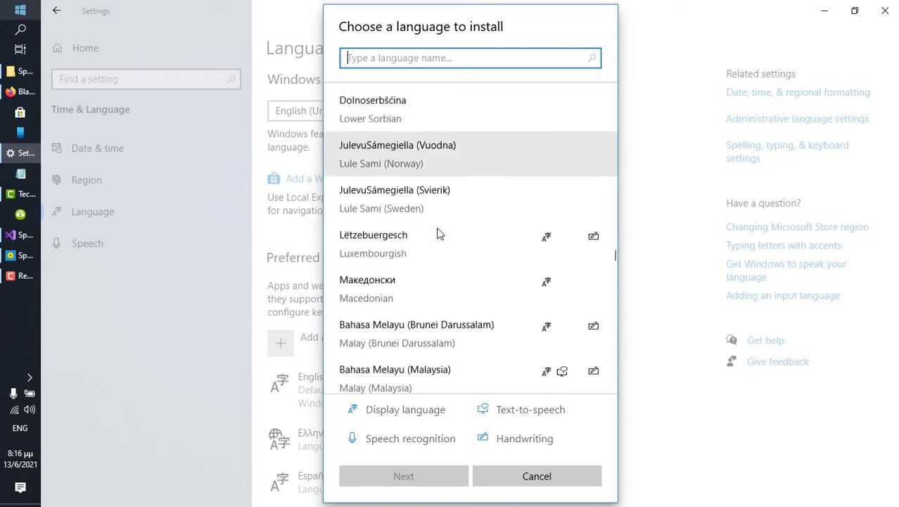
{"action": "scroll", "coordinate": [438, 232], "scroll_direction": "down", "scroll_amount": 12}
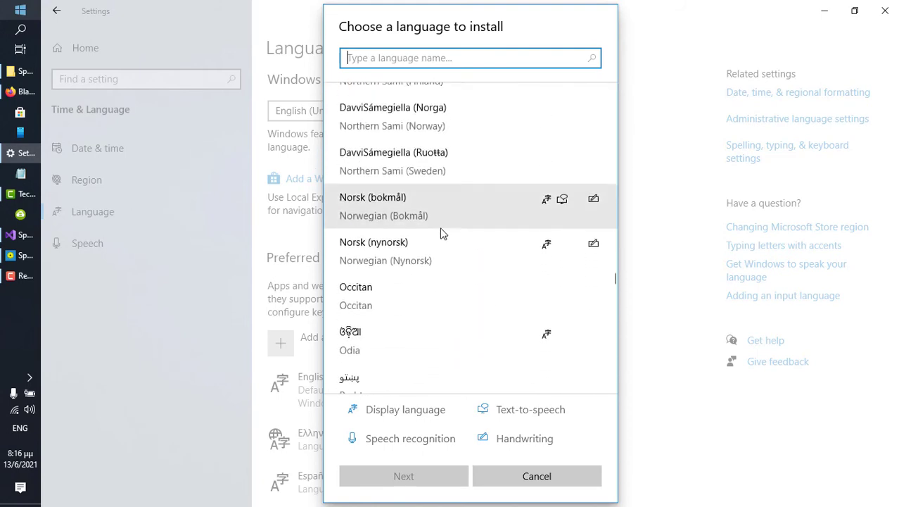
{"action": "scroll", "coordinate": [442, 232], "scroll_direction": "down", "scroll_amount": 5}
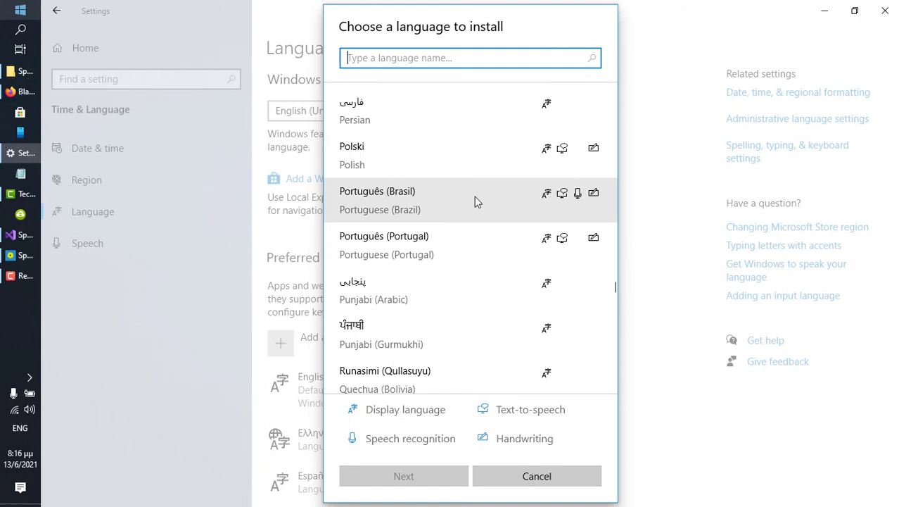
{"action": "scroll", "coordinate": [547, 204], "scroll_direction": "down", "scroll_amount": 10}
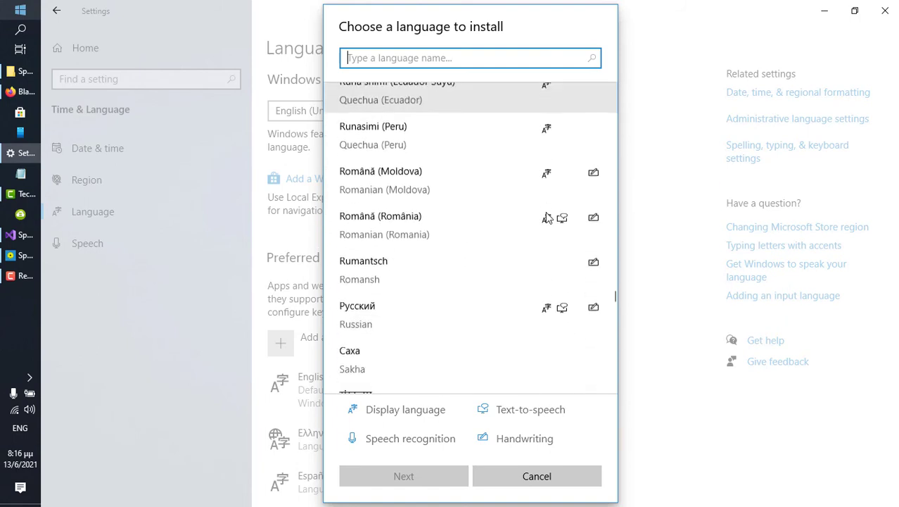
{"action": "scroll", "coordinate": [547, 213], "scroll_direction": "down", "scroll_amount": 10}
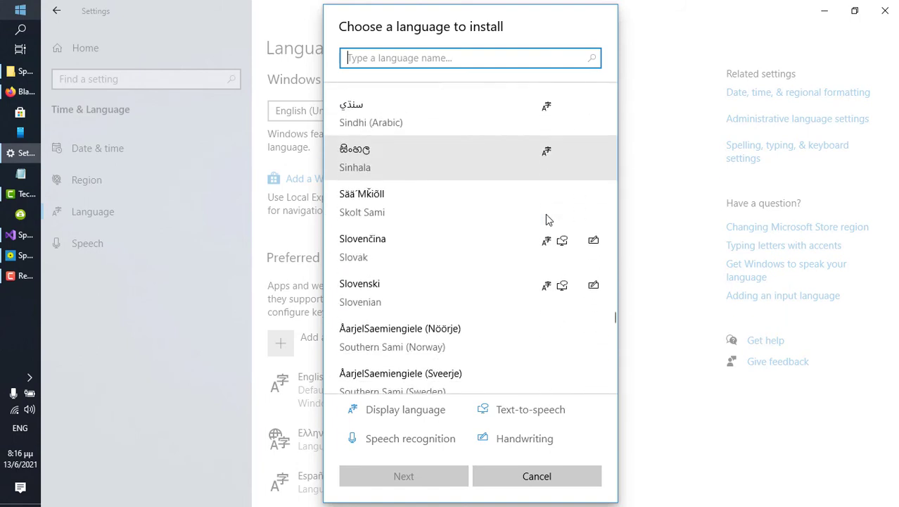
{"action": "scroll", "coordinate": [546, 220], "scroll_direction": "down", "scroll_amount": 10}
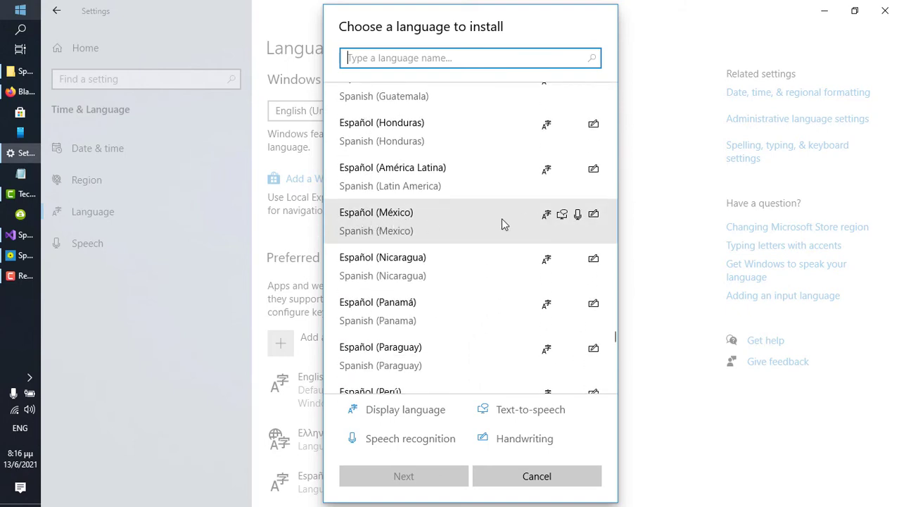
{"action": "scroll", "coordinate": [501, 223], "scroll_direction": "down", "scroll_amount": 5}
{"action": "scroll", "coordinate": [503, 239], "scroll_direction": "down", "scroll_amount": 2}
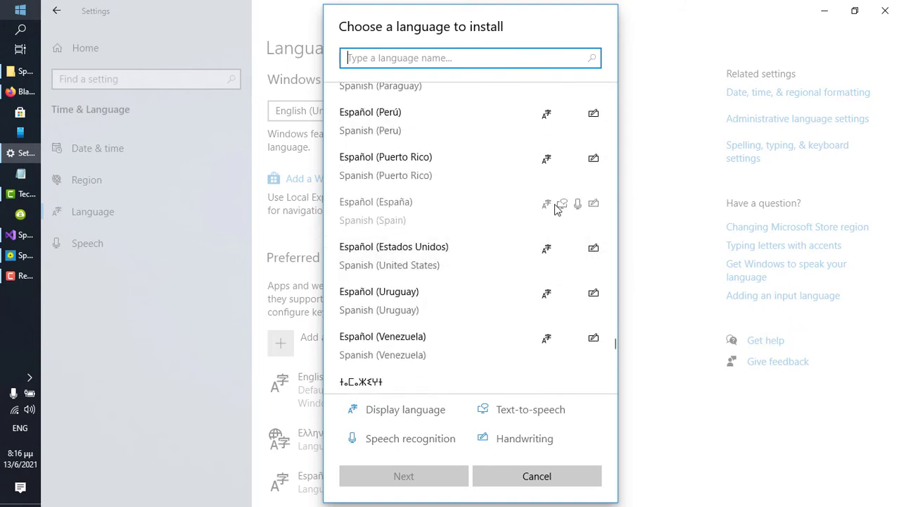
{"action": "scroll", "coordinate": [559, 218], "scroll_direction": "down", "scroll_amount": 5}
{"action": "scroll", "coordinate": [560, 222], "scroll_direction": "down", "scroll_amount": 10}
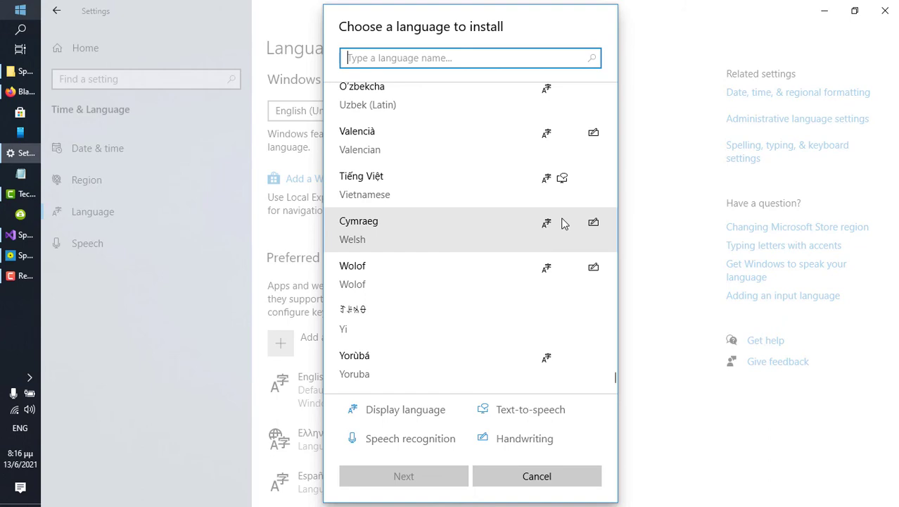
Step: Select Português (Brasil) to install, then return to the SpeechToText Basic window
{"action": "left_click_drag", "start_coordinate": [616, 377], "coordinate": [622, 293]}
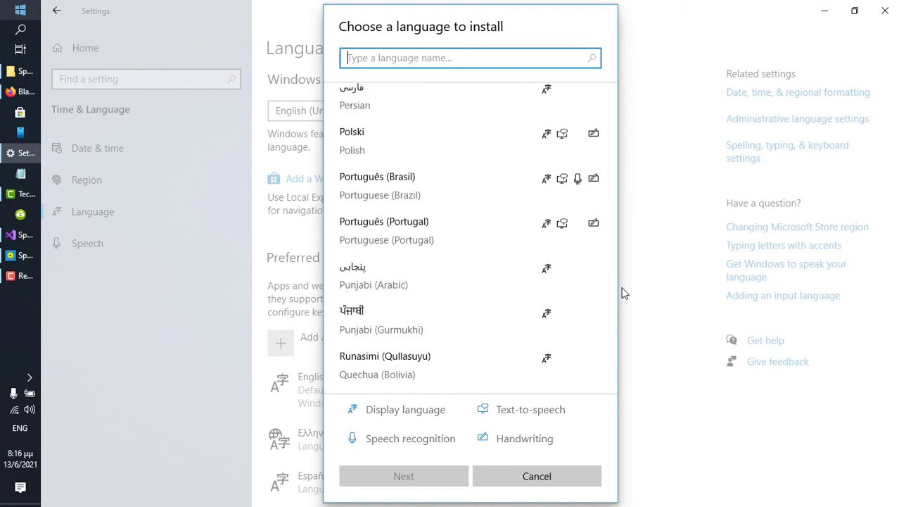
{"action": "left_click", "coordinate": [468, 187]}
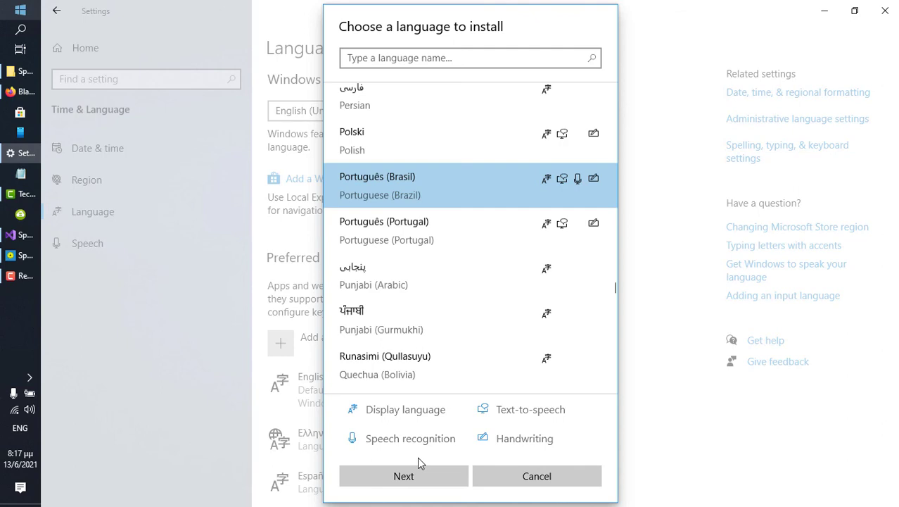
{"action": "left_click", "coordinate": [33, 254]}
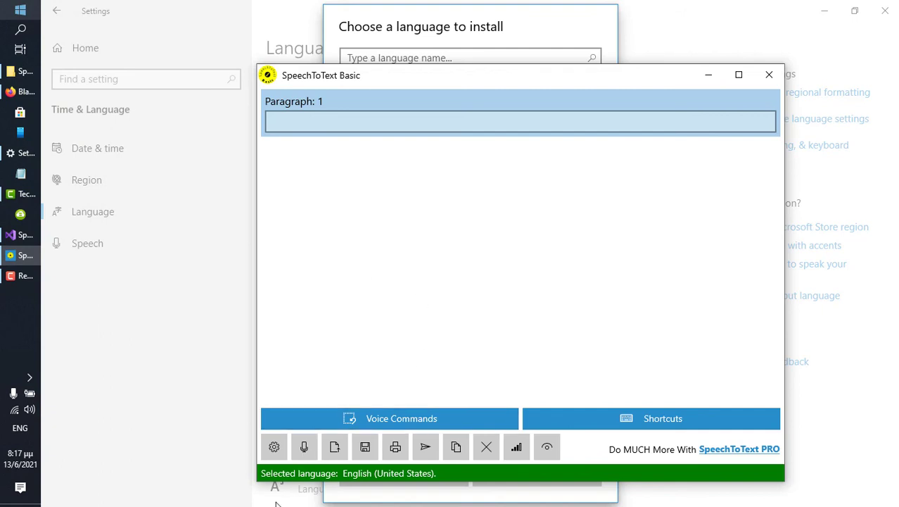
{"action": "left_click", "coordinate": [277, 451]}
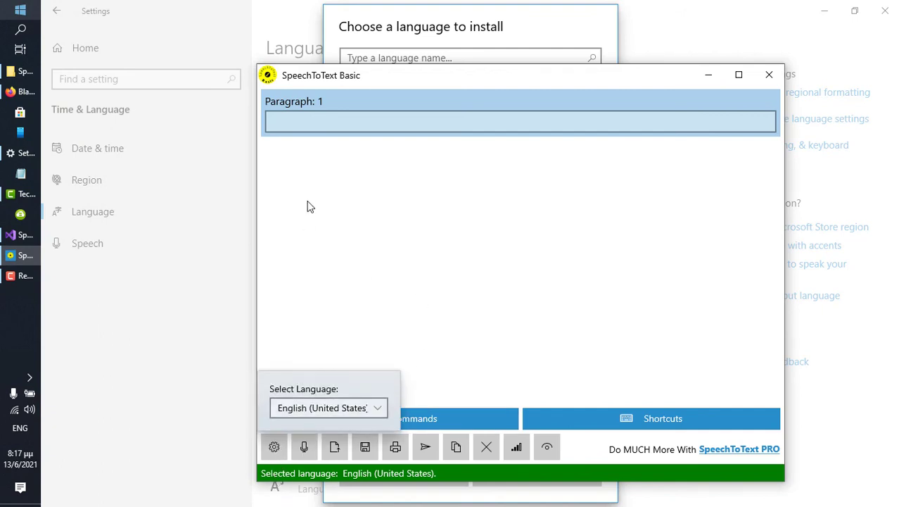
{"action": "left_click", "coordinate": [319, 409]}
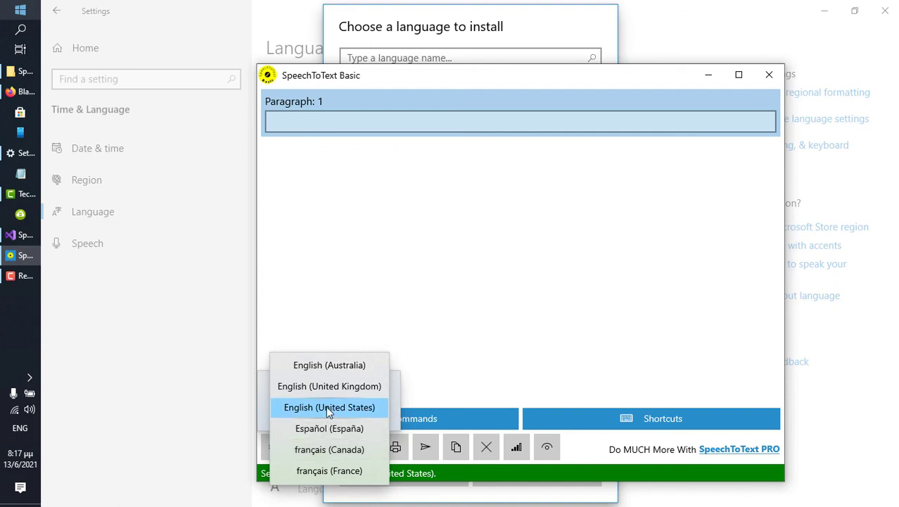
{"action": "left_click", "coordinate": [328, 408]}
{"action": "left_click", "coordinate": [457, 359]}
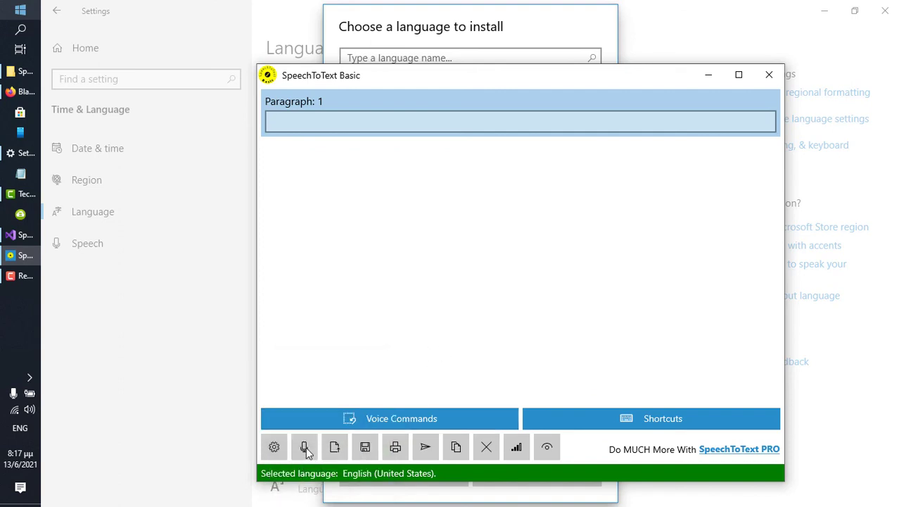